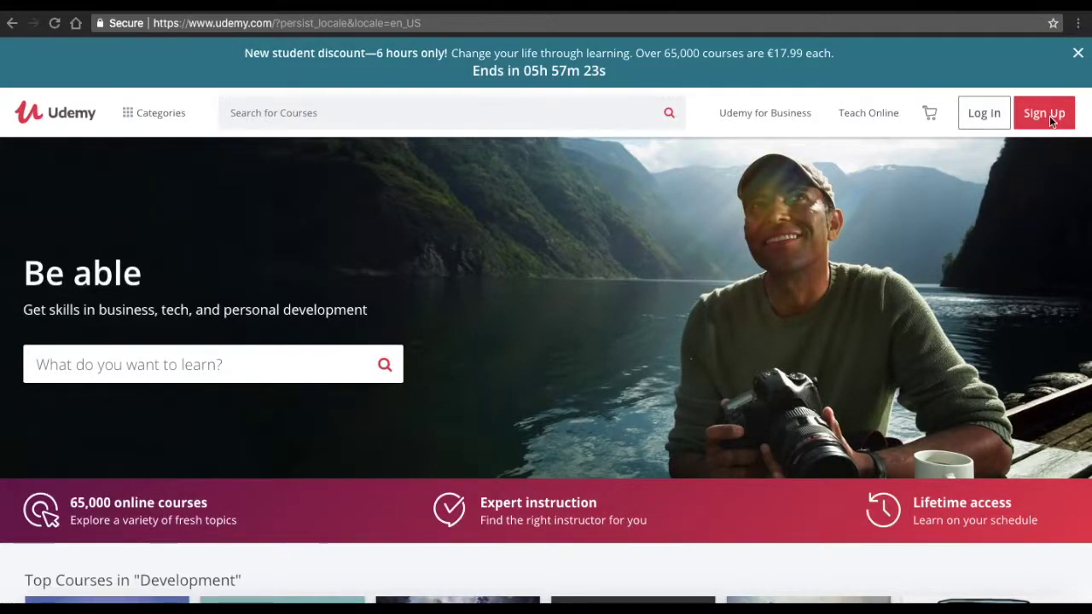
click(1044, 116)
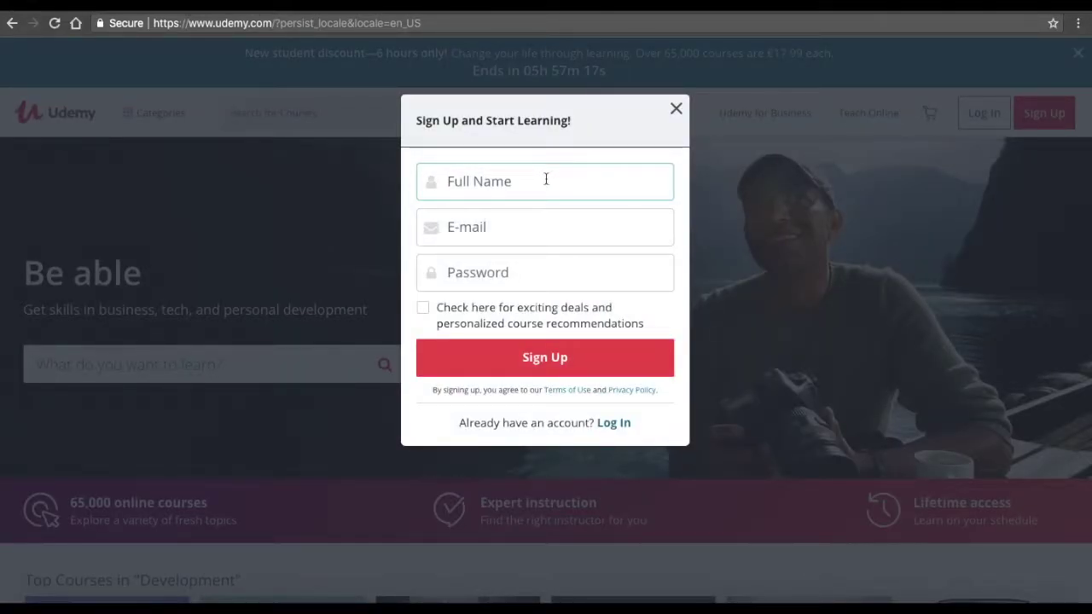
key(Tab)
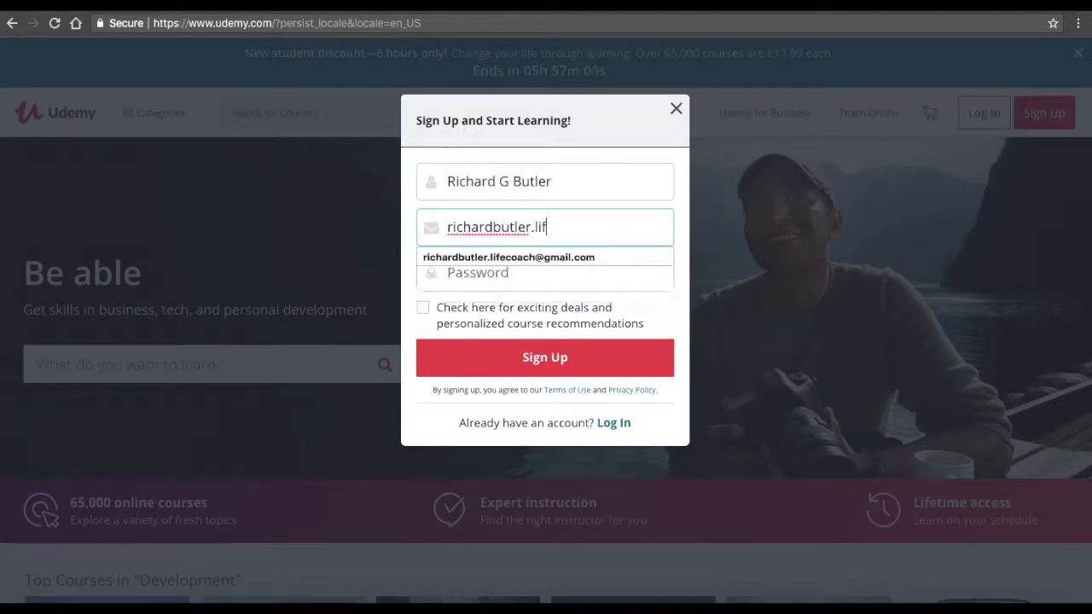
click(423, 307)
click(487, 362)
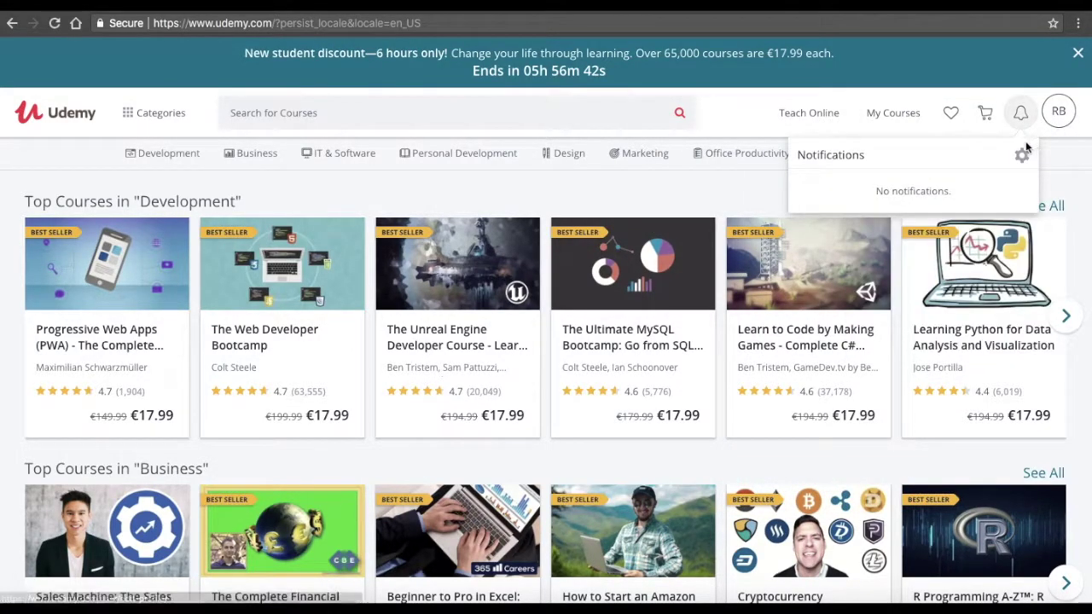
Enter 'Head instruction' as the profile headline, then go to the teaching page.
click(983, 176)
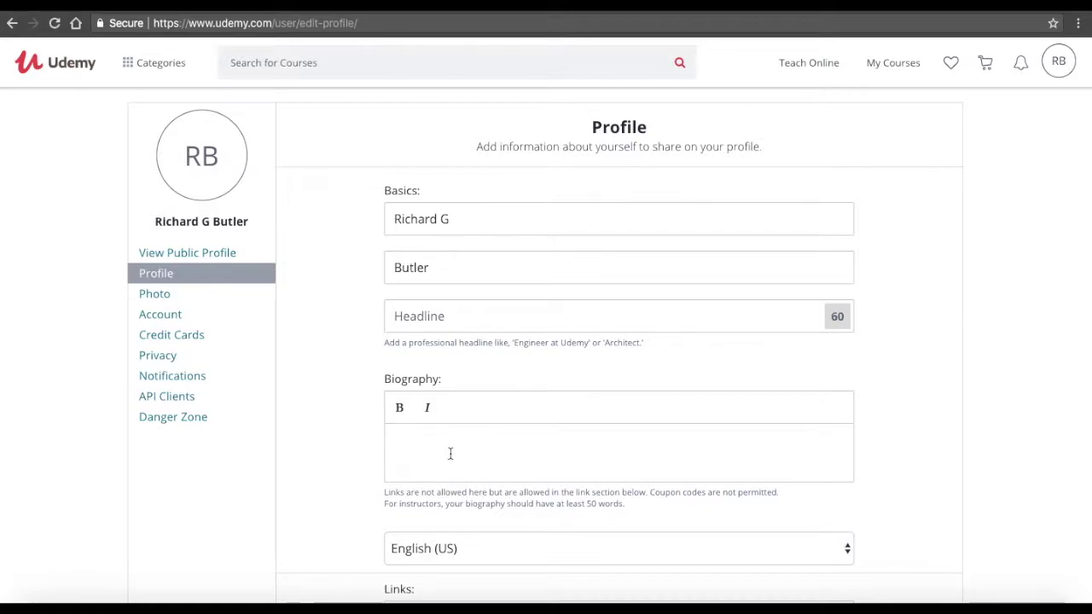
click(435, 317)
text(Head instruction)
drag(489, 316, 342, 316)
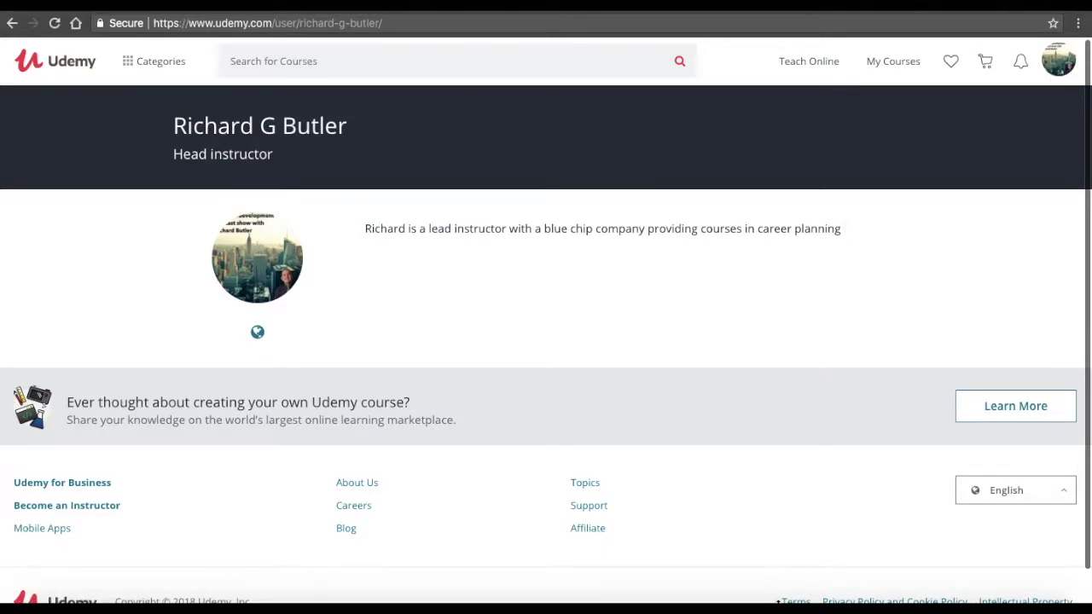
click(817, 63)
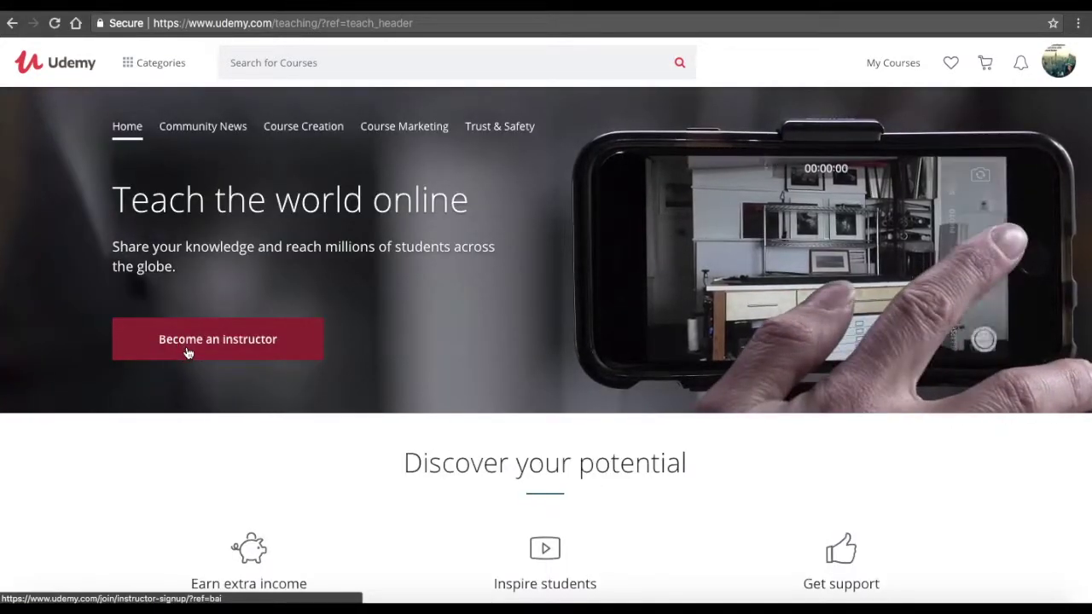
Become an instructor, answering Often, Often and Yes, and reach the Instructor Dashboard.
click(188, 352)
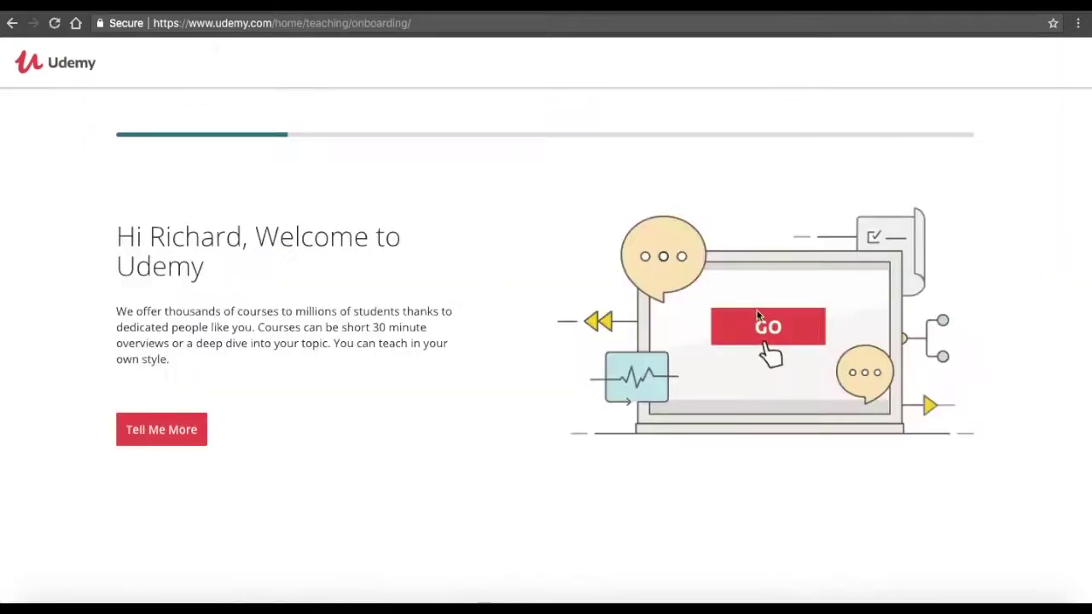
click(154, 429)
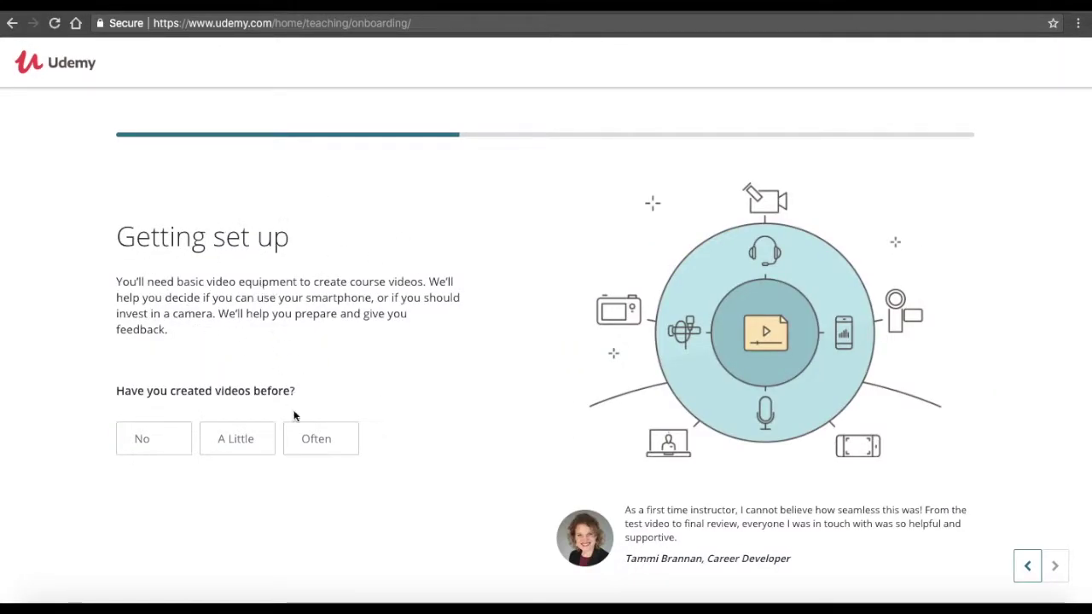
click(322, 460)
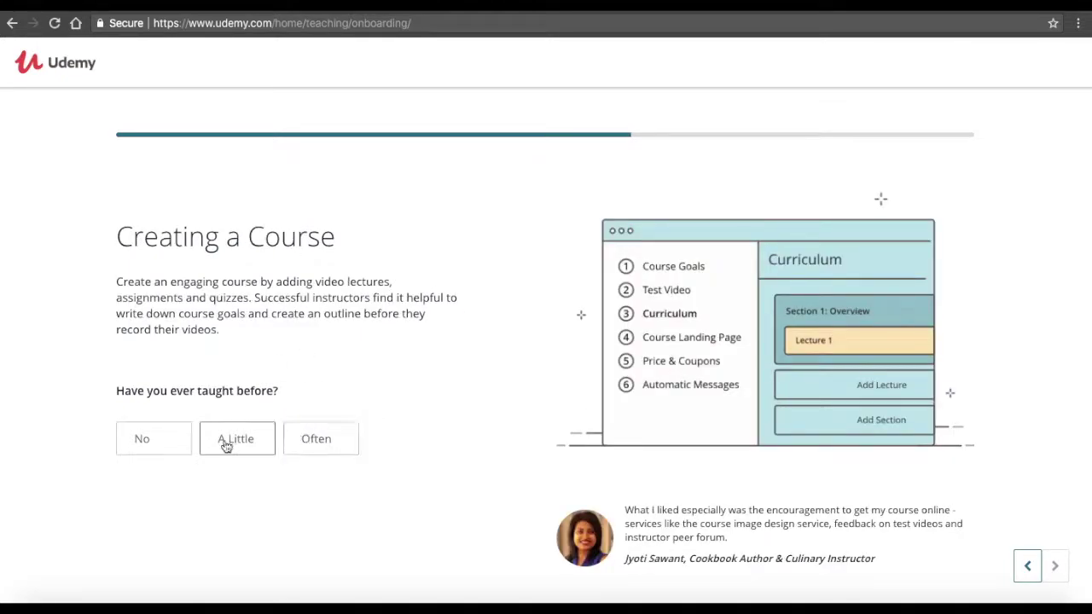
click(325, 444)
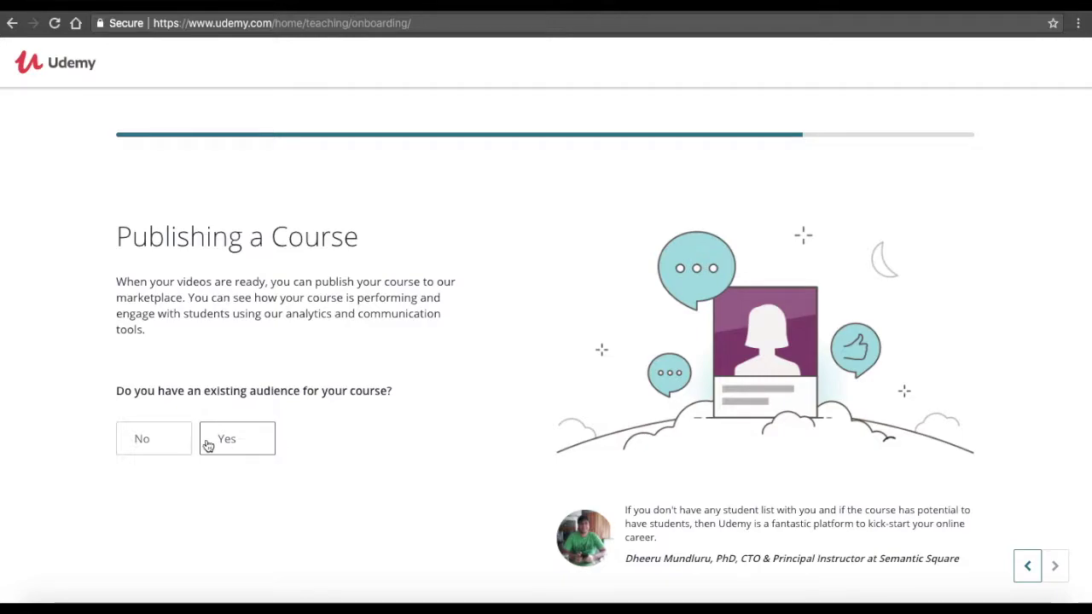
click(209, 444)
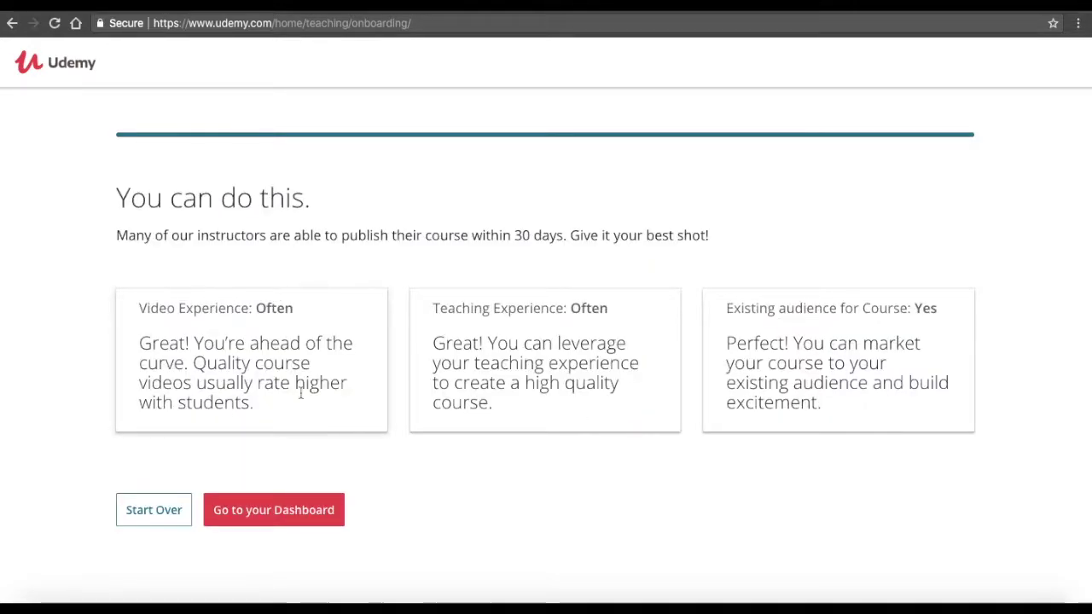
click(283, 509)
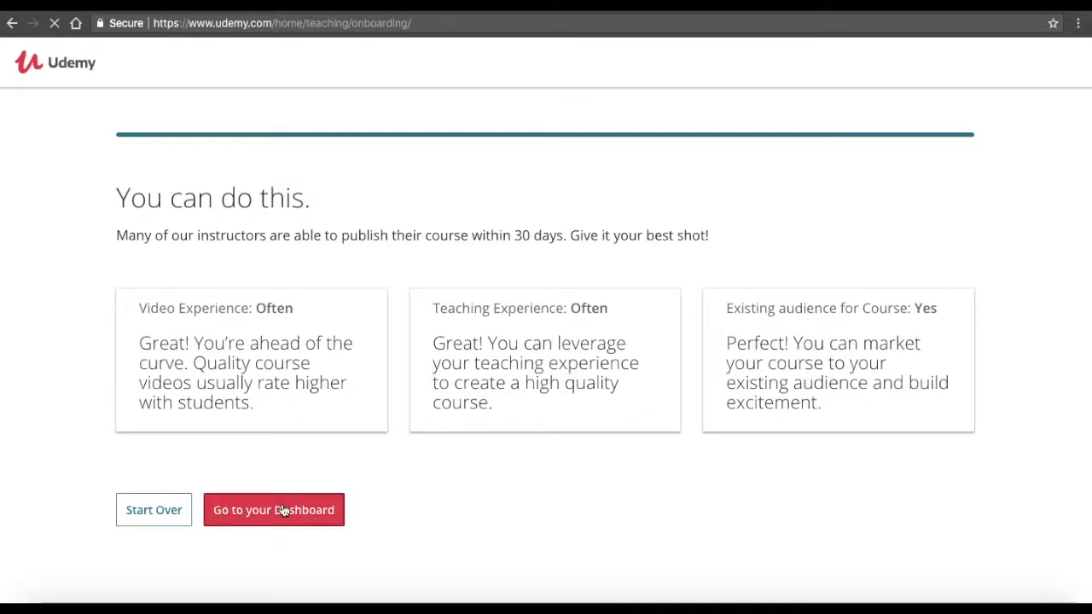
scroll(575, 319, down, 1)
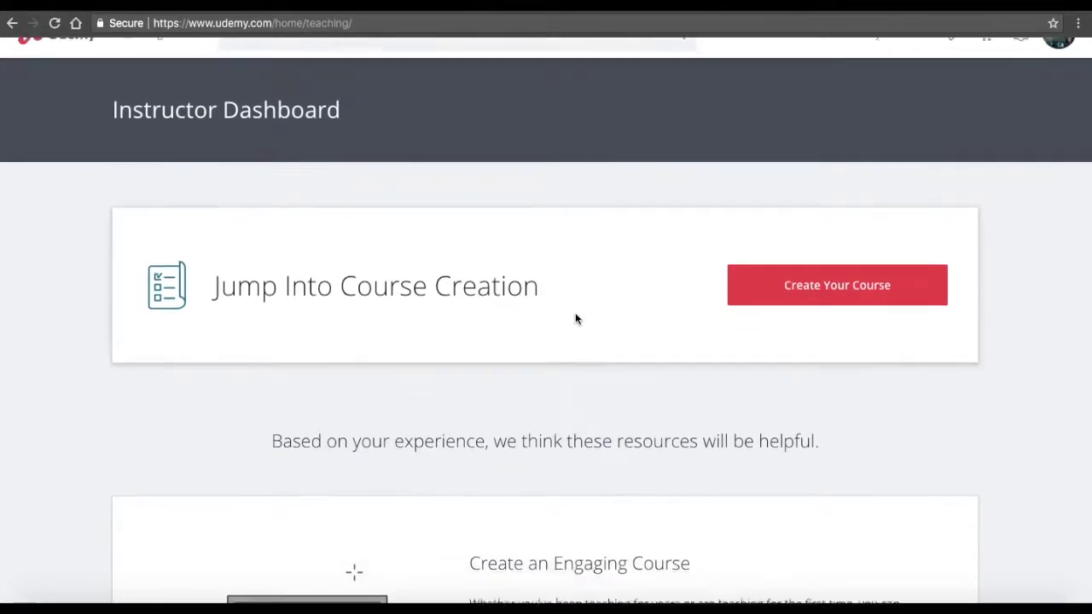
scroll(575, 319, down, 1)
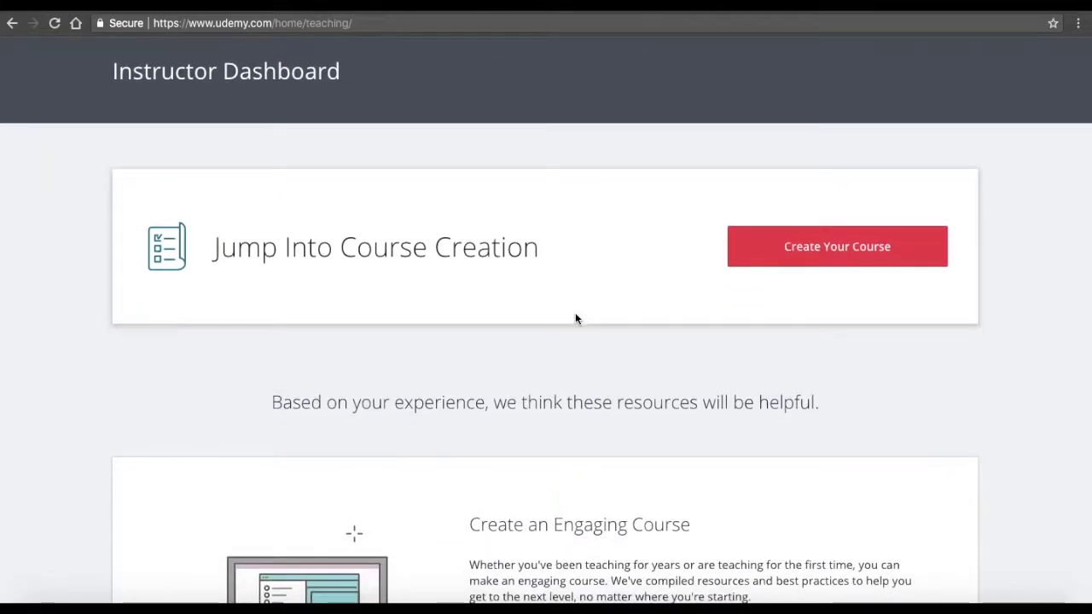
Create a new course titled 'Life skills for business'.
click(812, 249)
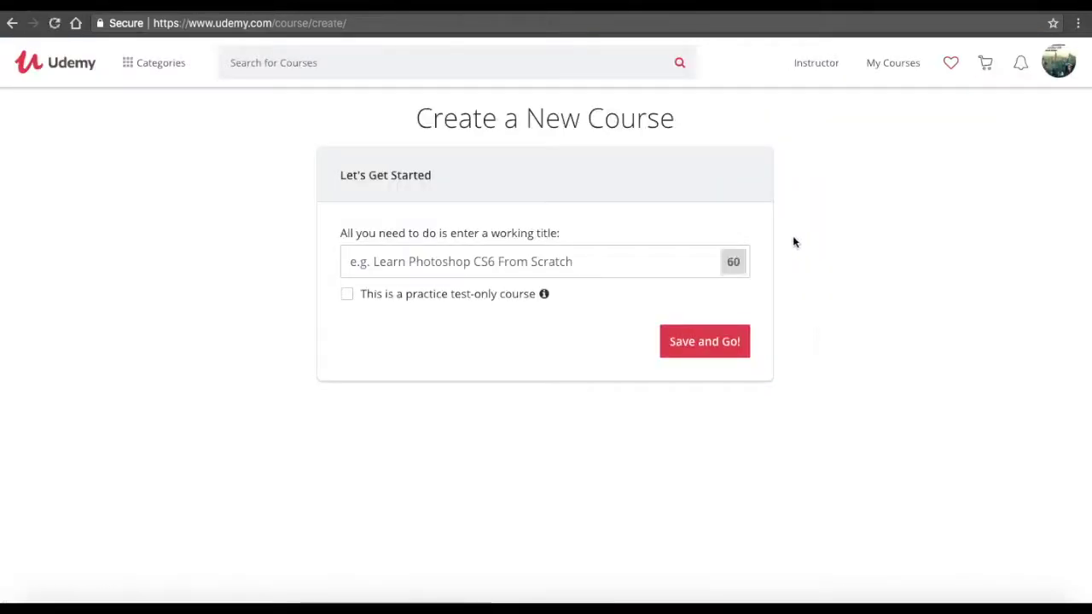
click(509, 260)
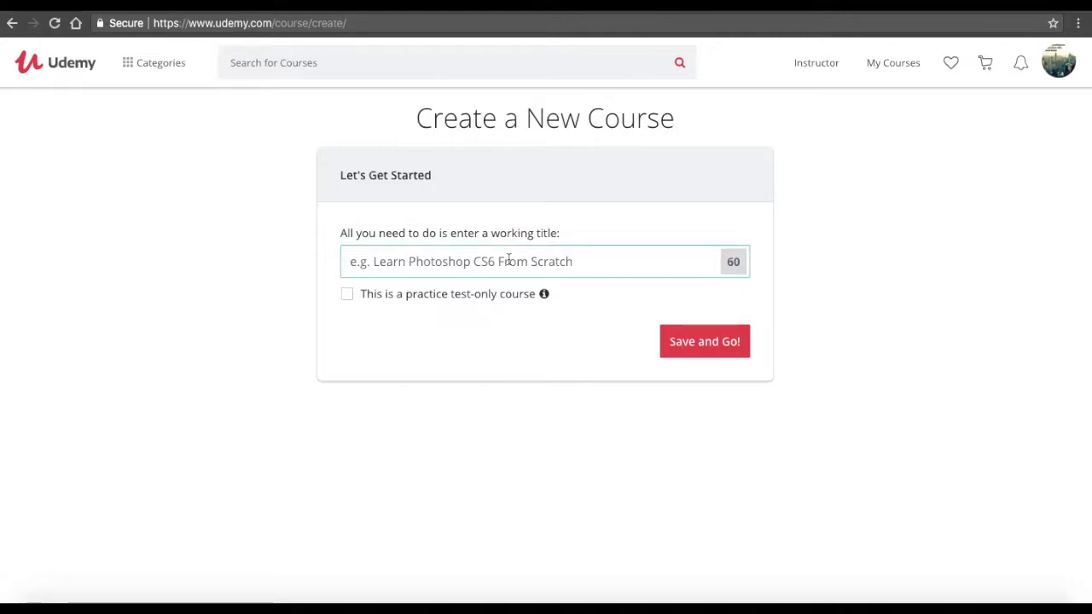
text(Life skills for business)
click(715, 342)
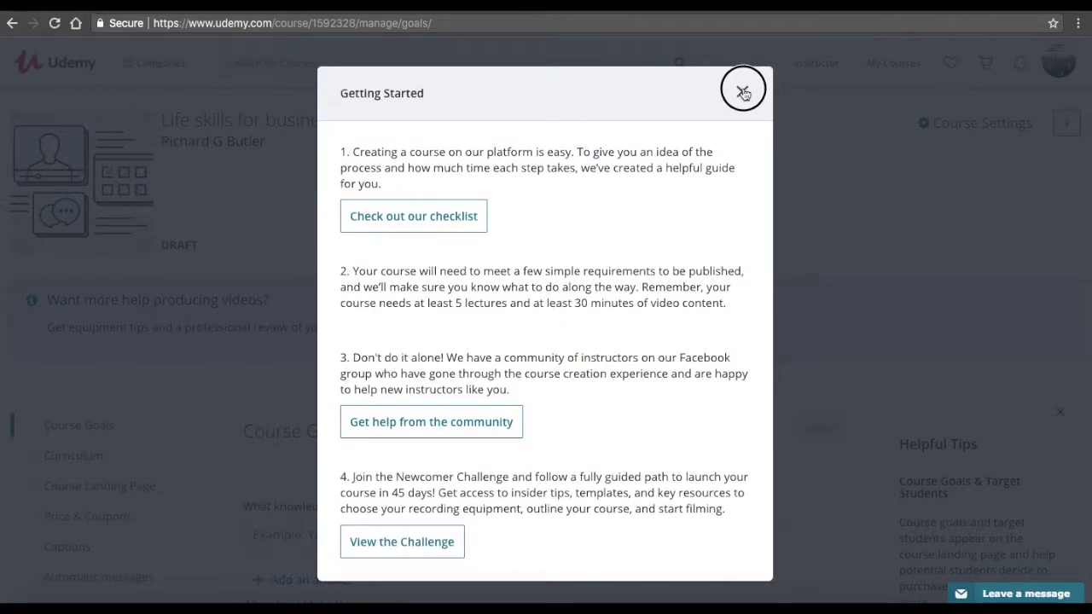
Dismiss the getting started guide and view the course's Price & Coupons section.
click(742, 92)
scroll(367, 385, down, 2)
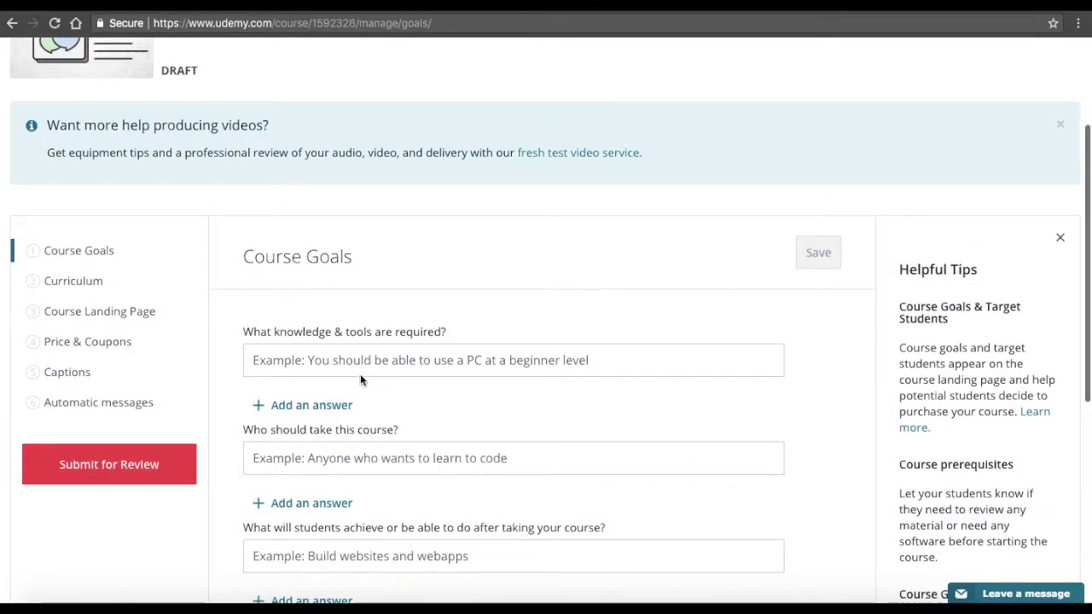
click(92, 343)
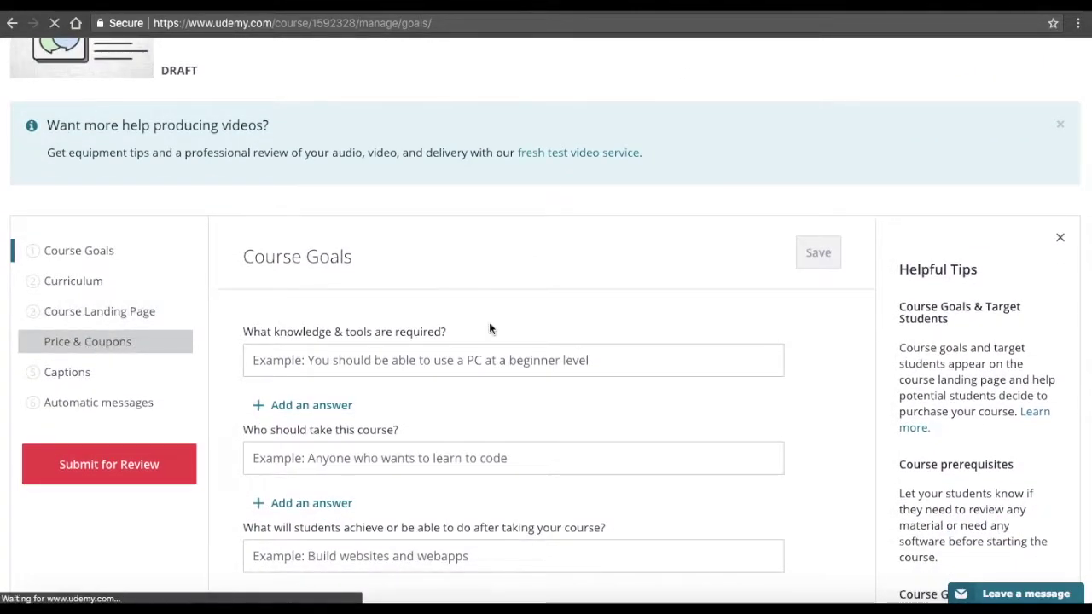
scroll(489, 328, down, 3)
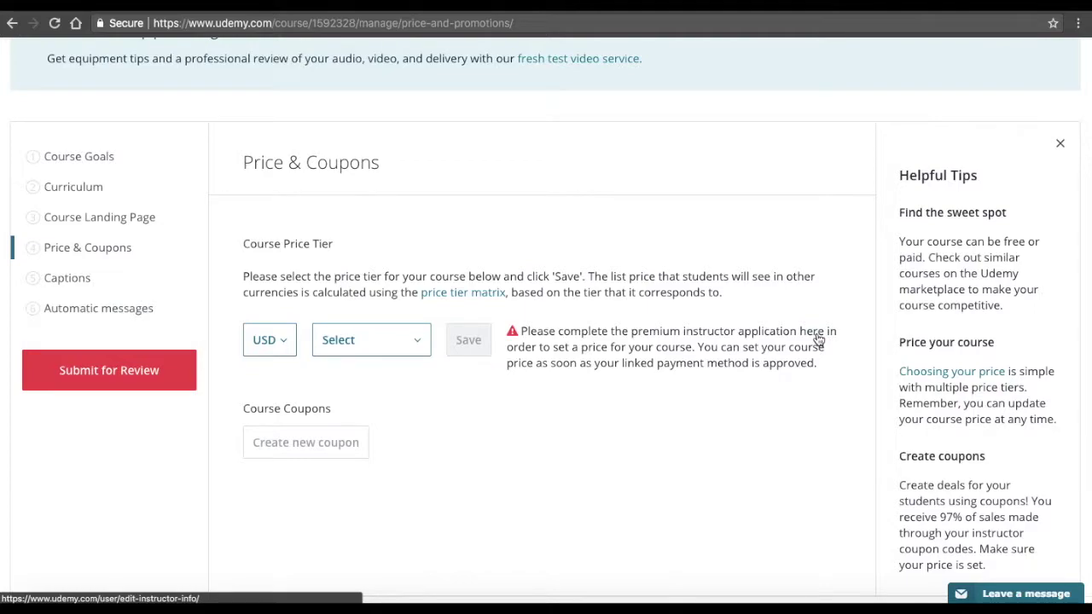
In the premium instructor application, extend the biography about multimedia training methods.
click(818, 339)
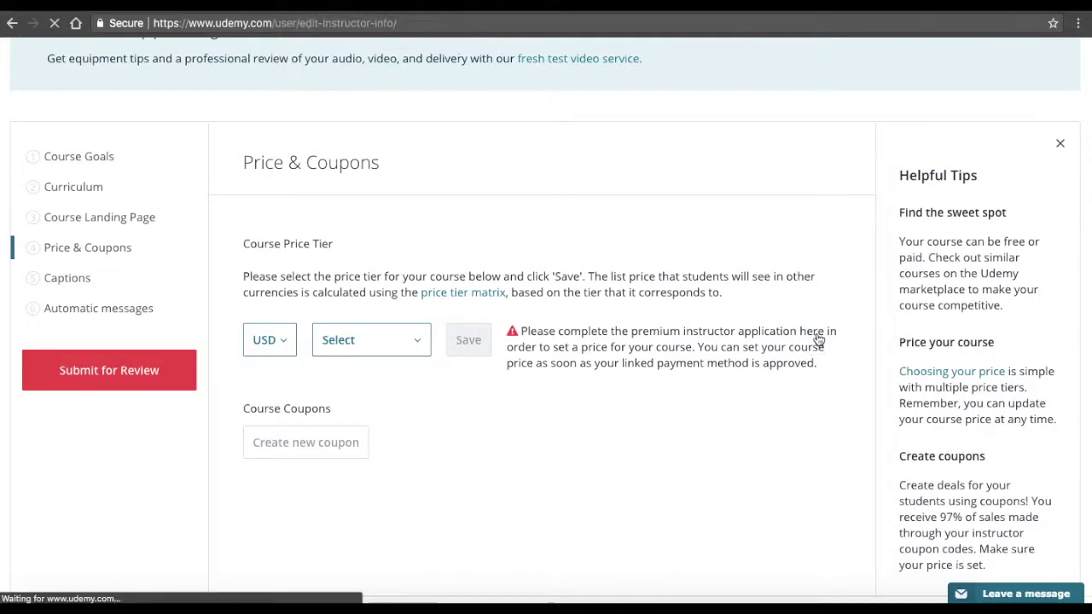
scroll(528, 390, down, 5)
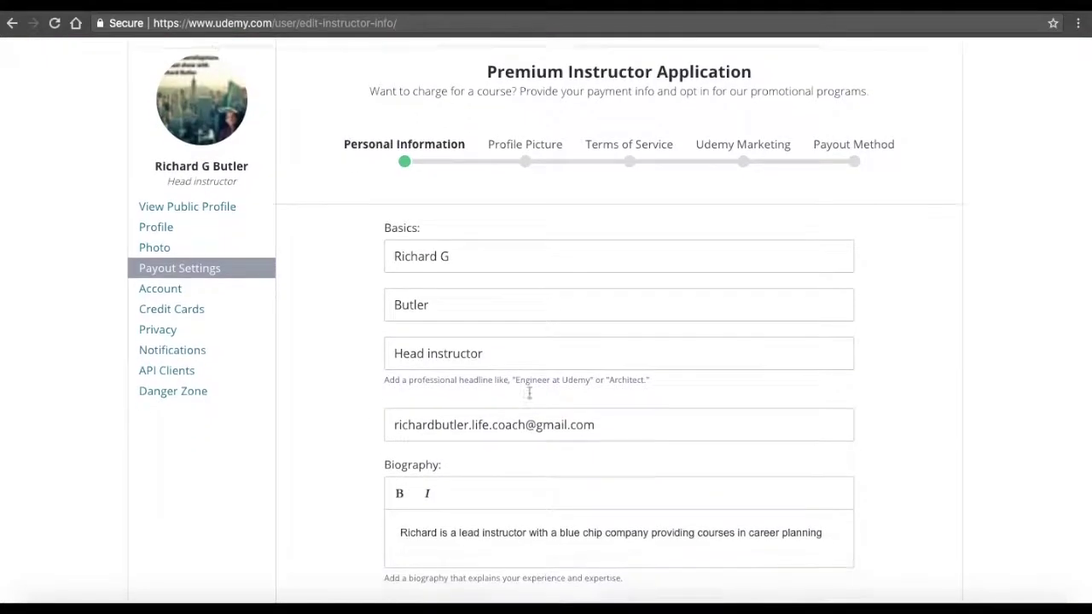
scroll(529, 393, down, 2)
scroll(528, 392, down, 1)
scroll(529, 394, down, 4)
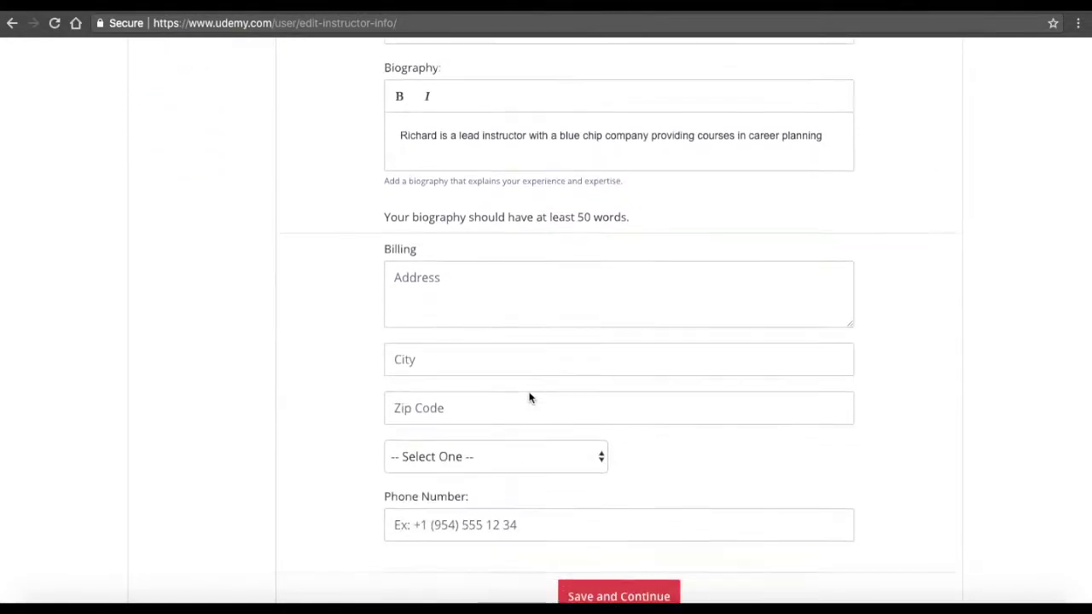
scroll(528, 397, down, 1)
scroll(529, 397, up, 10)
scroll(628, 327, down, 6)
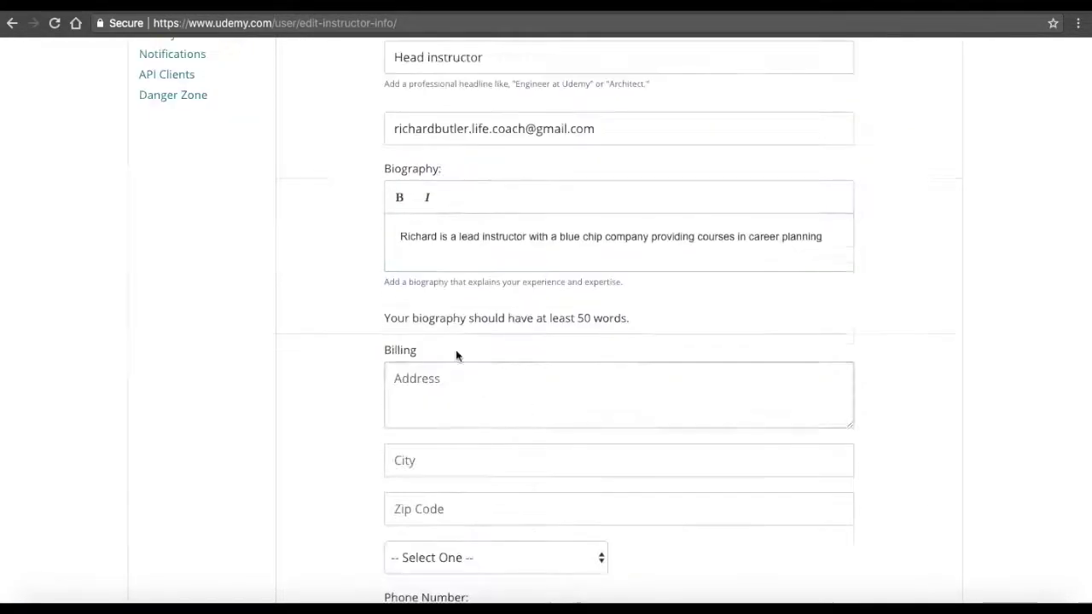
text(for people who wish to change careers after the ageof 50. This is done thru a variety of multi media training methods.)
Enter billing address 'the main street', Barcelona 08027, Spain, and save the personal information.
click(517, 444)
text(the main streetBarcelona08027)
click(495, 214)
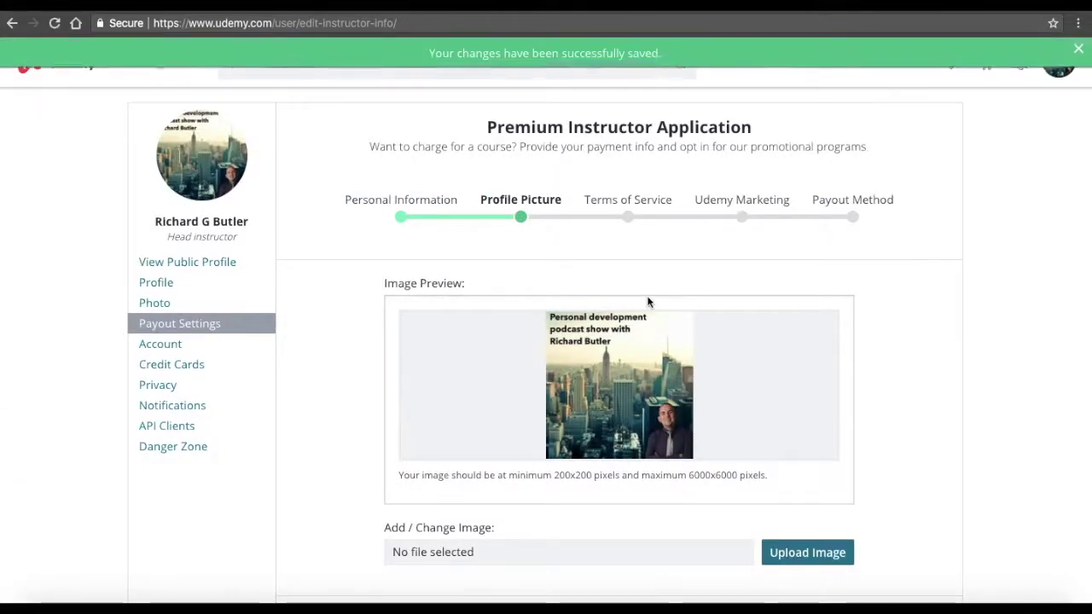
scroll(591, 327, down, 2)
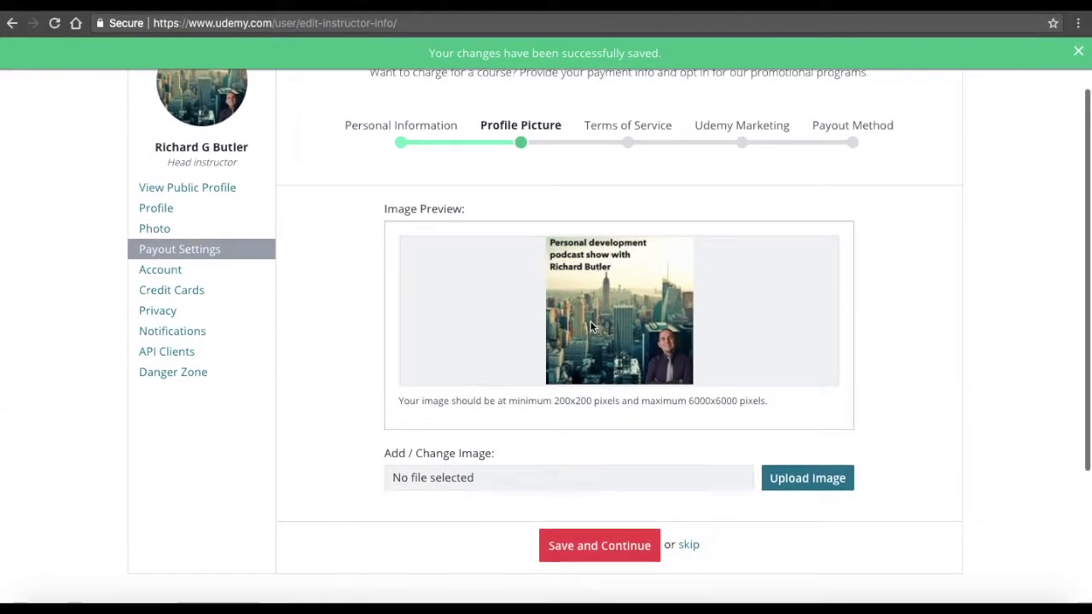
click(609, 543)
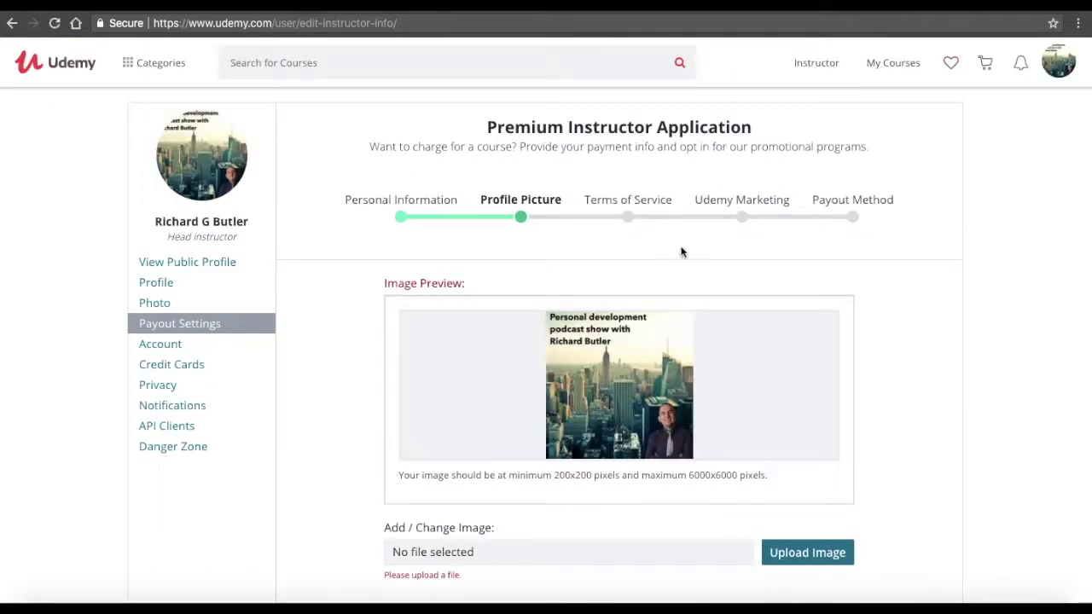
scroll(635, 427, down, 2)
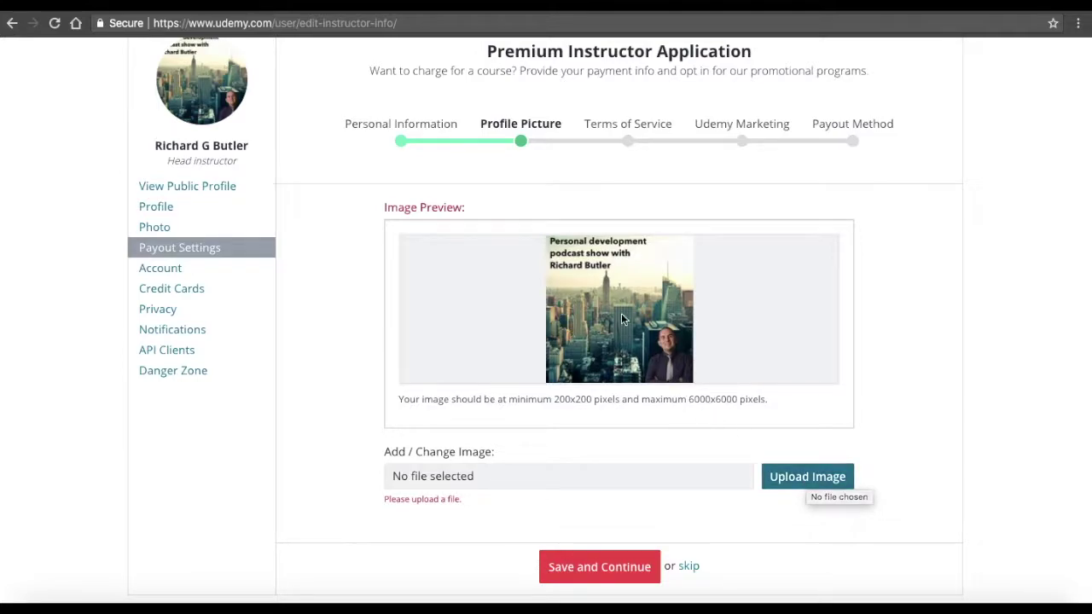
Skip the profile picture and accept and save the Paid Course Terms & Conditions.
click(691, 567)
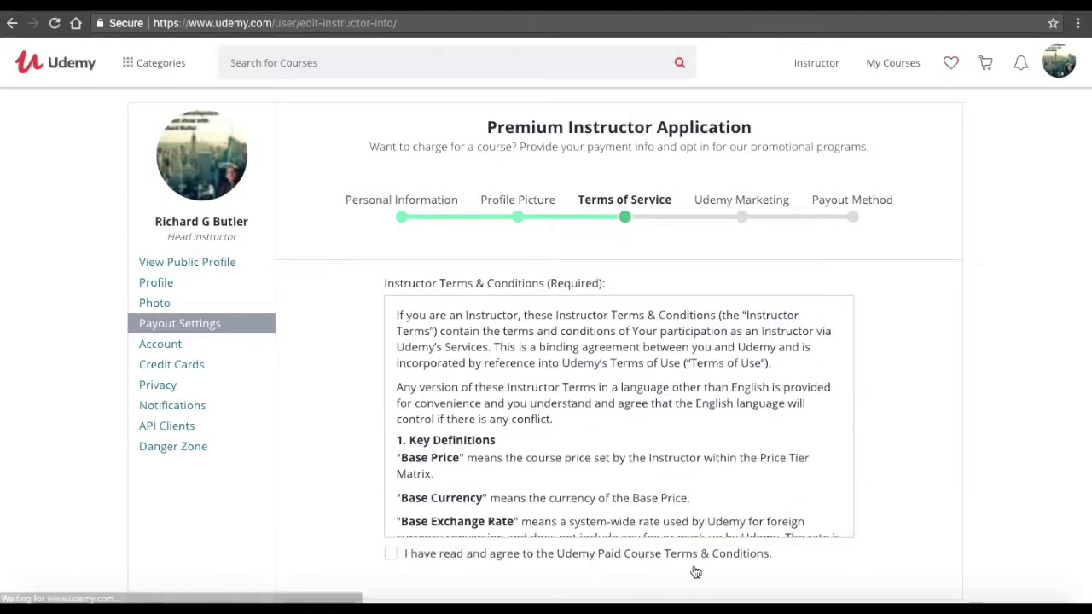
scroll(618, 418, down, 2)
scroll(618, 418, down, 2)
click(391, 554)
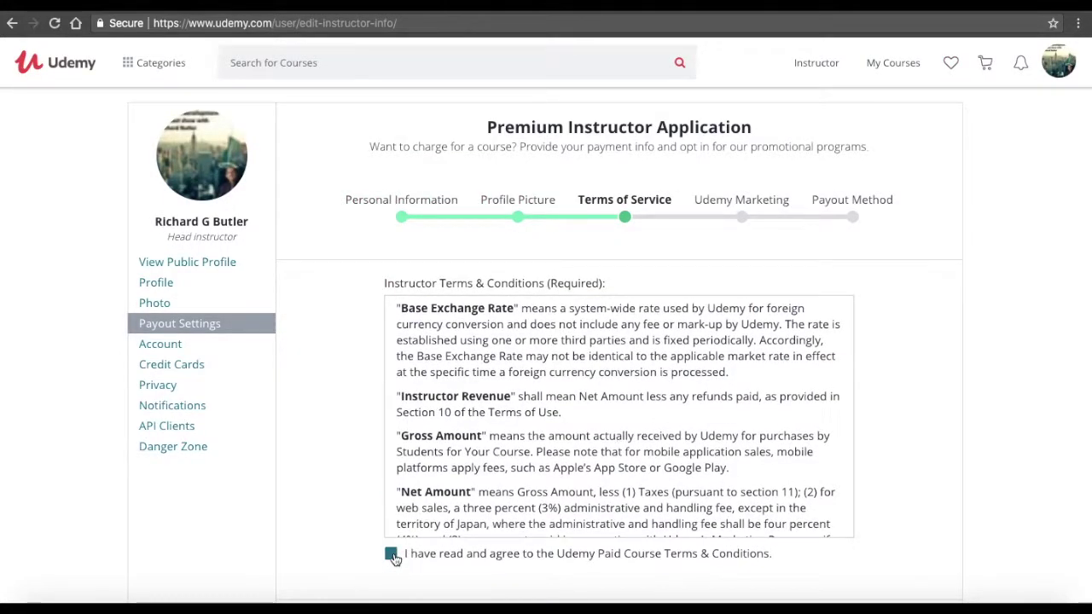
scroll(394, 558, down, 3)
click(641, 346)
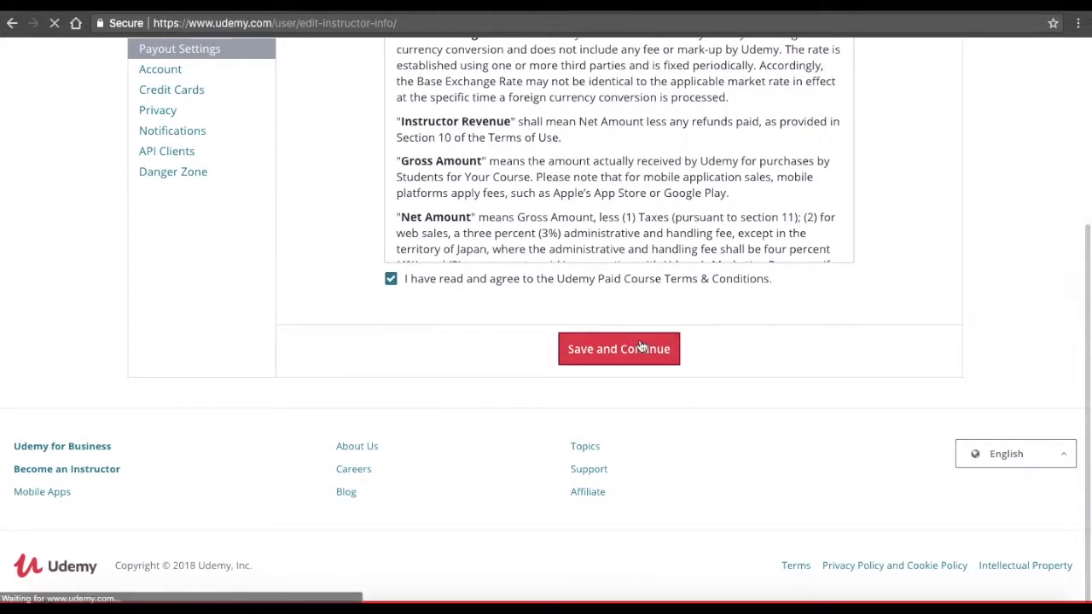
Review the Udemy Marketing program opt-ins, all left checked.
scroll(642, 346, down, 1)
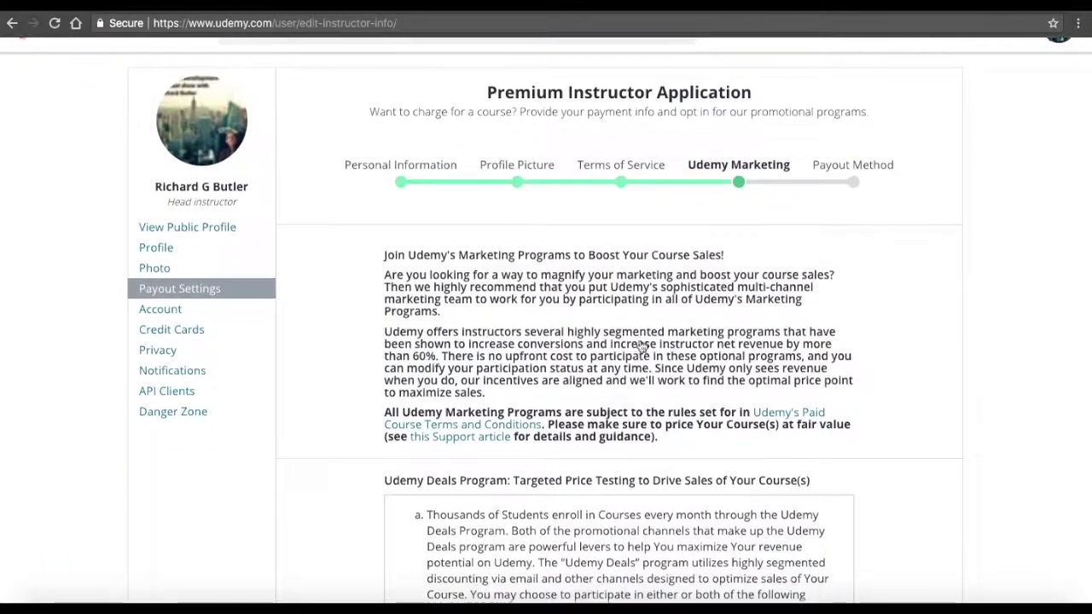
scroll(642, 347, down, 2)
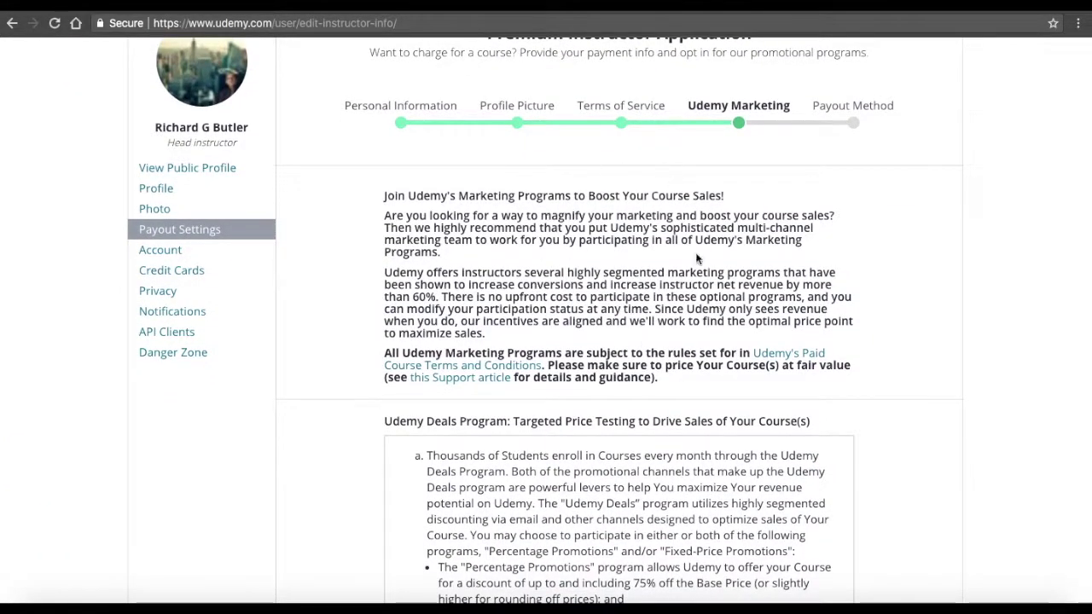
scroll(712, 286, down, 2)
scroll(712, 287, down, 3)
scroll(713, 287, down, 3)
scroll(713, 287, down, 1)
scroll(712, 287, down, 2)
scroll(712, 286, down, 1)
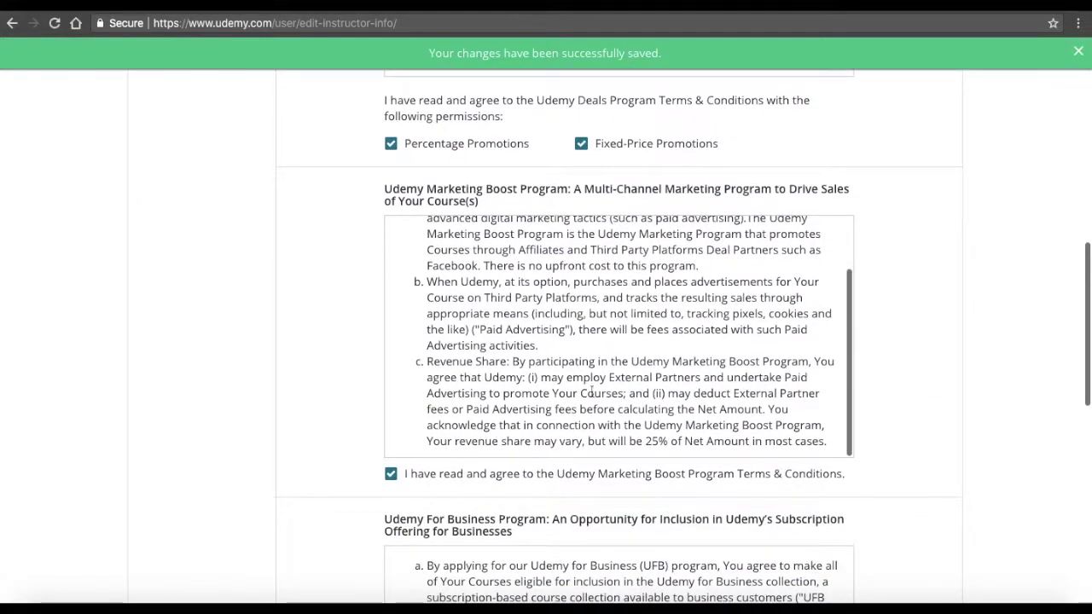
scroll(592, 393, down, 3)
scroll(592, 392, down, 4)
scroll(592, 395, down, 4)
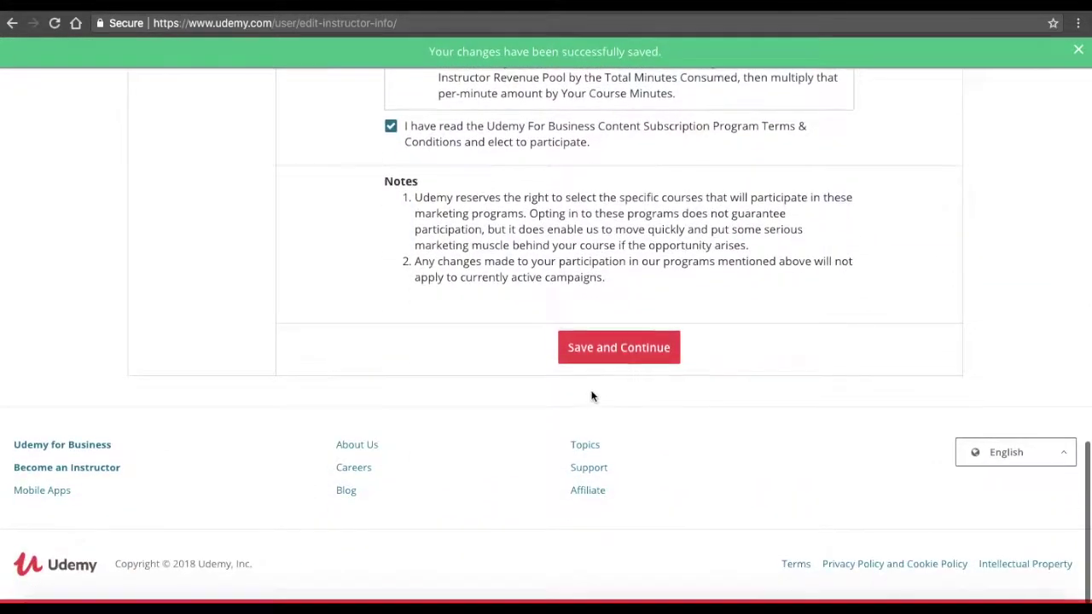
Save the Udemy Marketing choices to reach the Payout Method step.
click(629, 353)
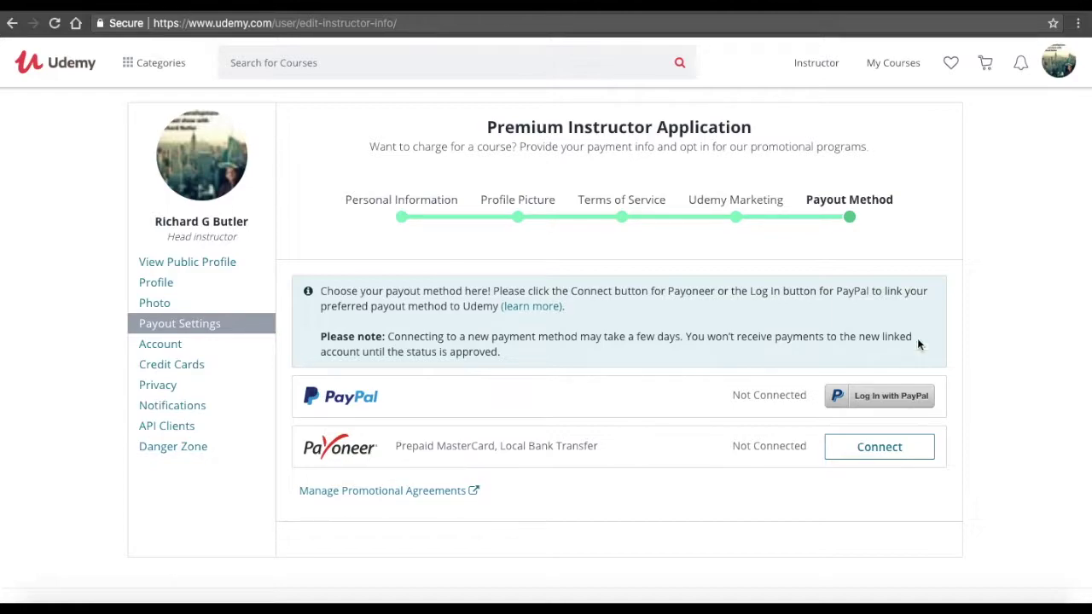
Open the public instructor profile and scroll through its headline, biography and courses.
click(190, 273)
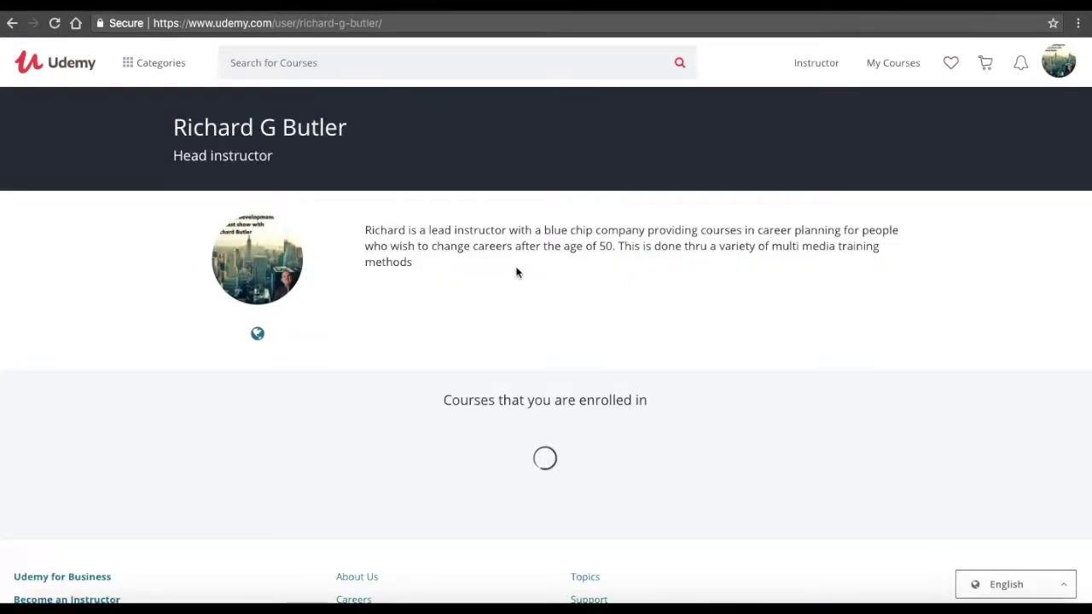
scroll(516, 273, down, 1)
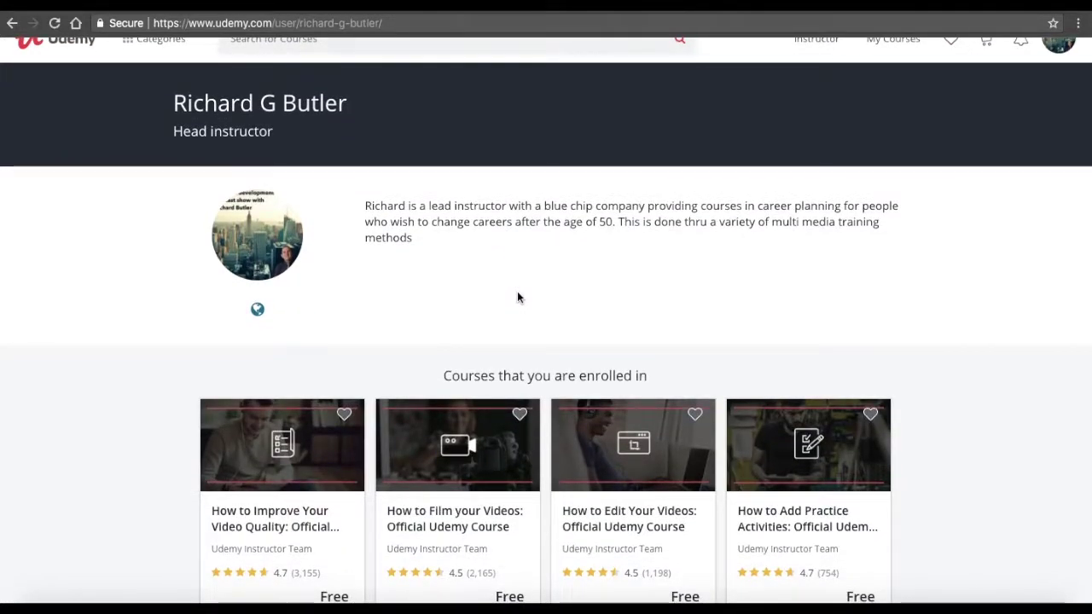